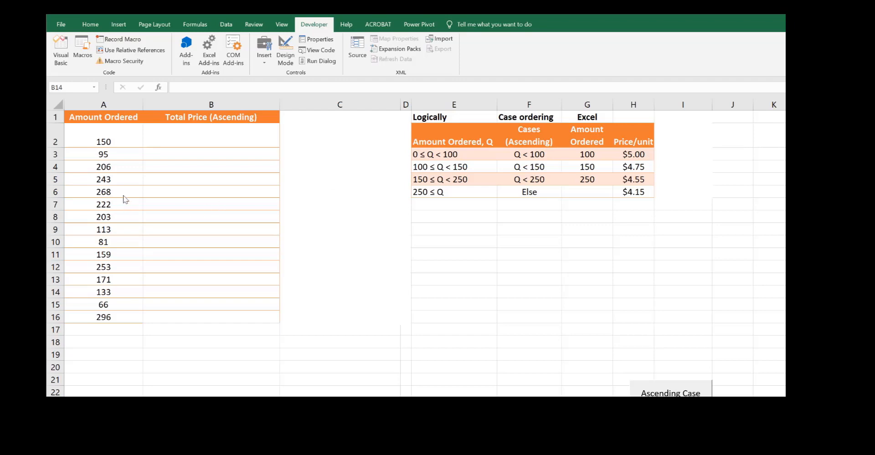
Start an IF formula in cell B2 with the logical test A2<$G$3, using an absolute reference for the threshold.
left_click(201, 138)
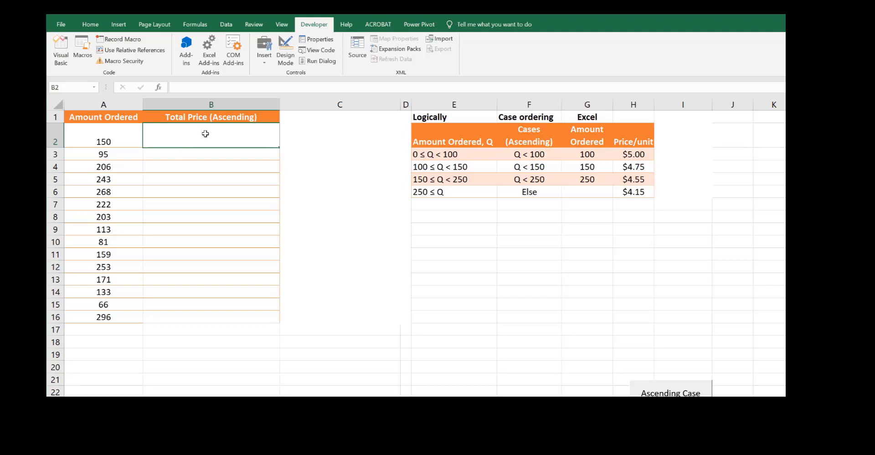
type("=")
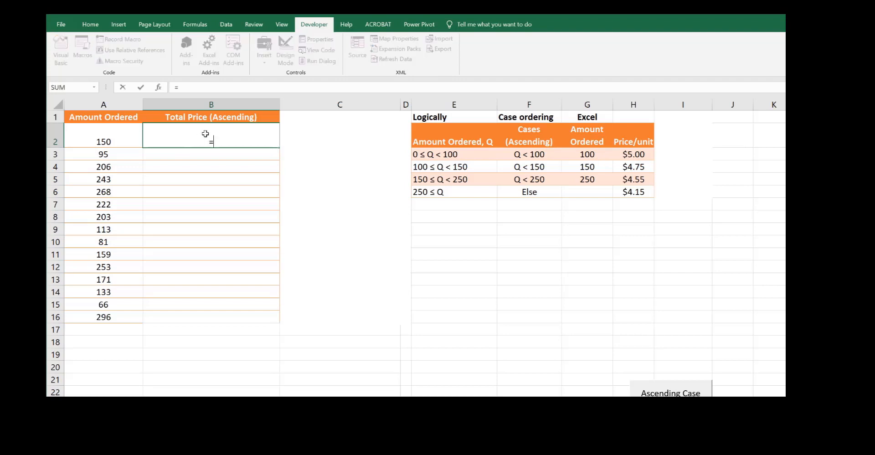
type("IF(")
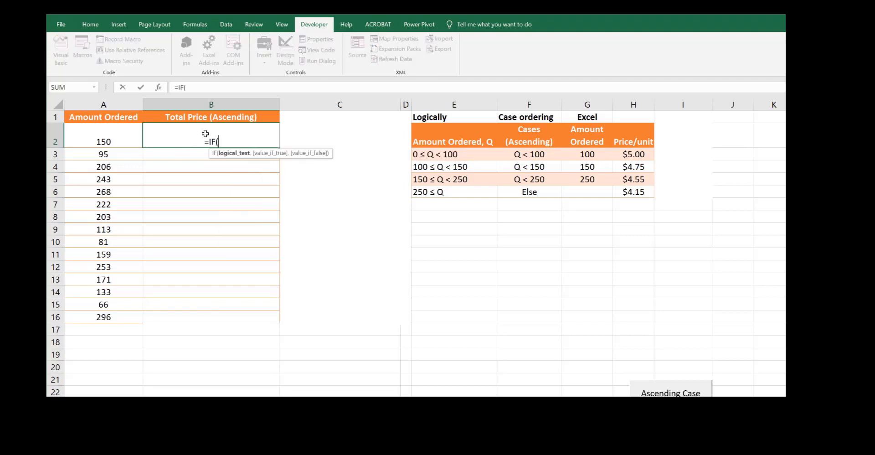
left_click(86, 136)
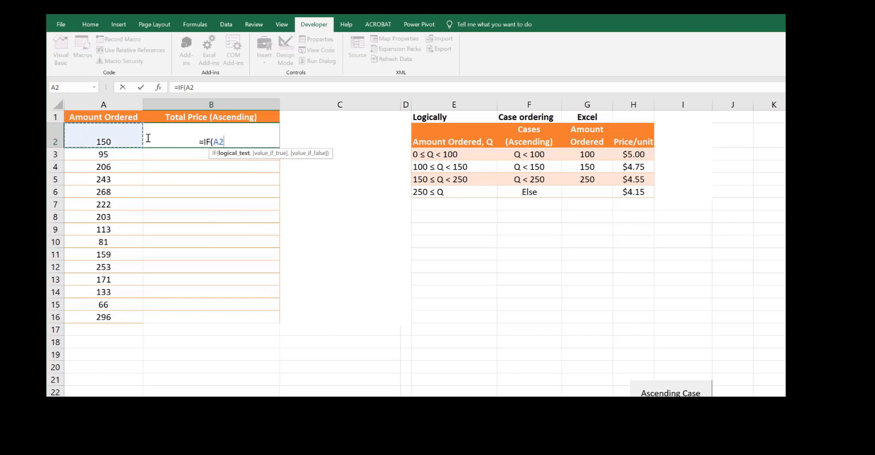
type("<")
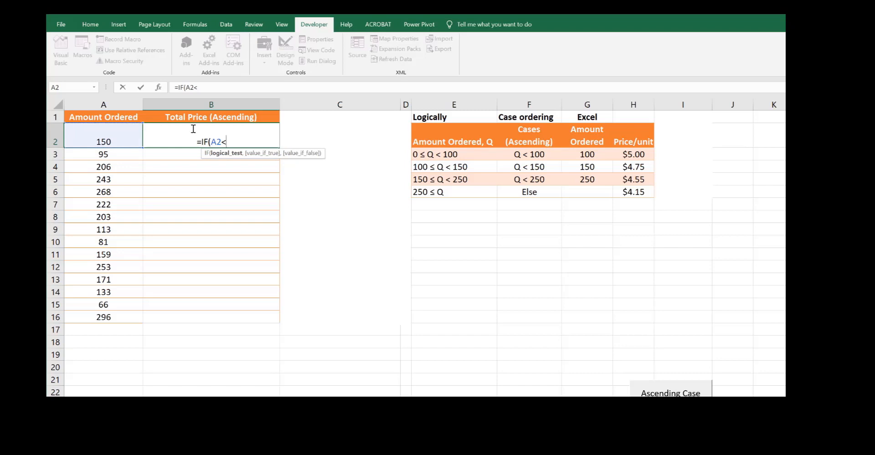
left_click(597, 154)
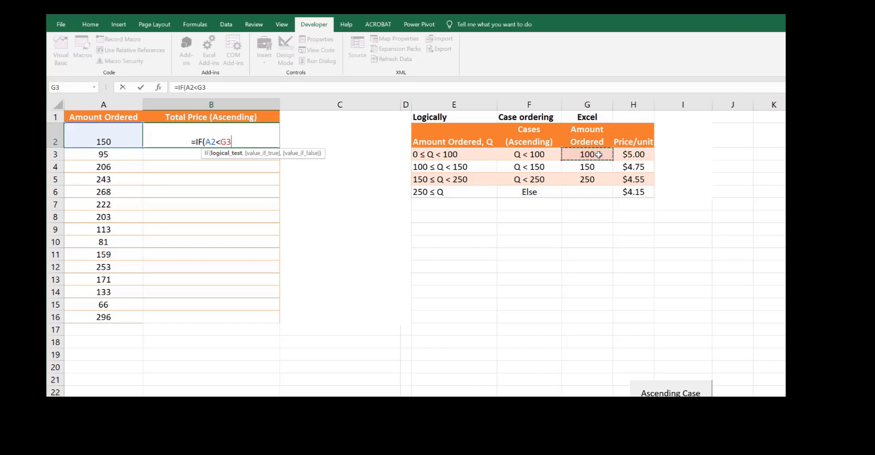
key("F4")
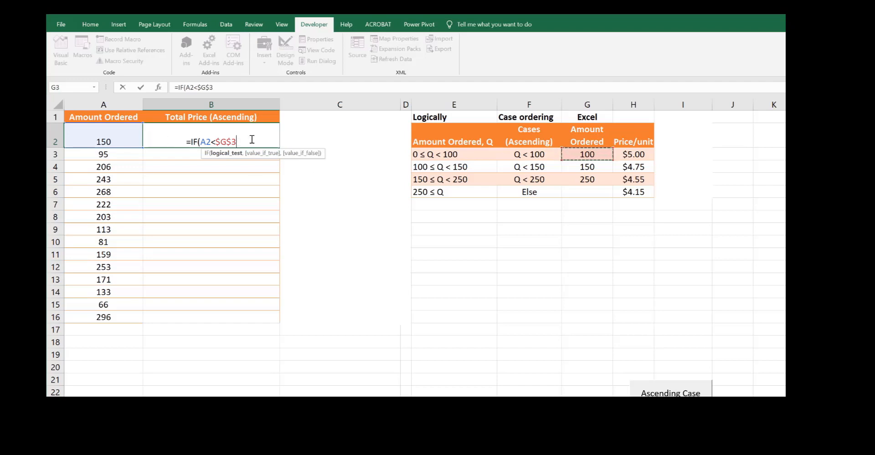
type(",")
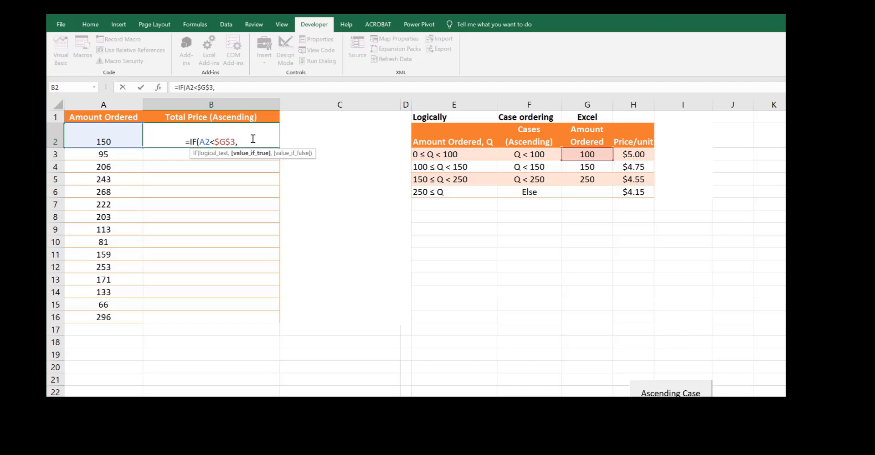
Add $H$3*A2 as the value if true for the first IF in the B2 formula.
left_click(641, 151)
key("F4")
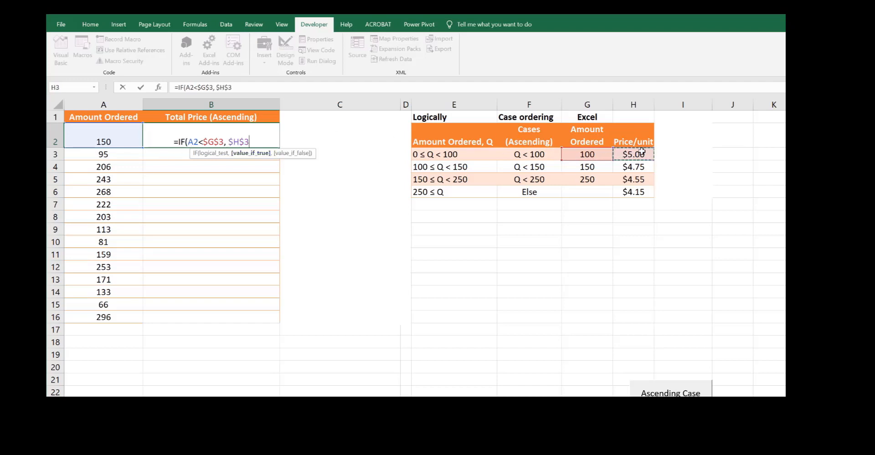
type("*")
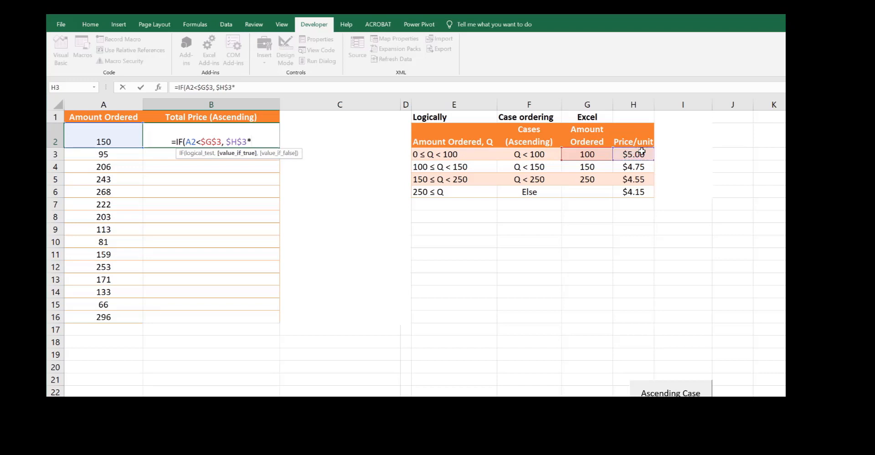
left_click(88, 134)
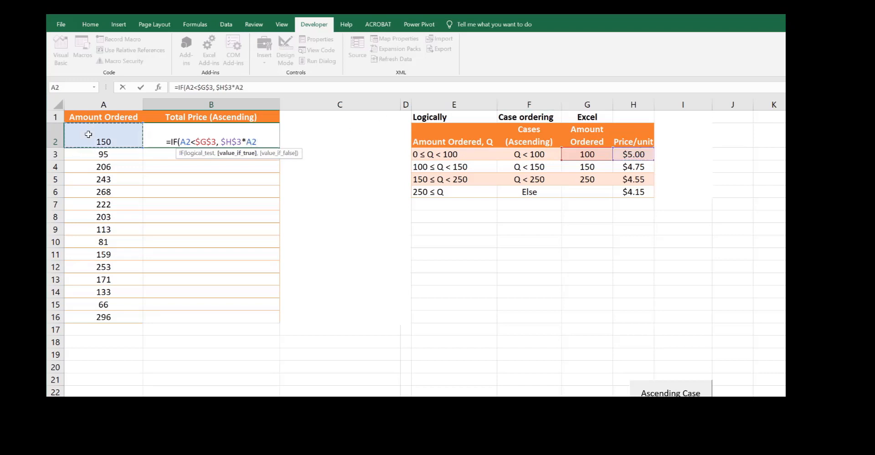
type(", ")
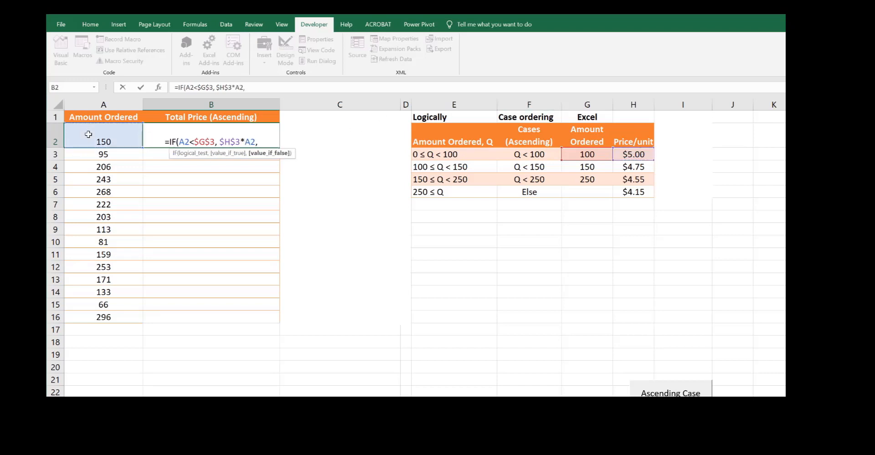
Nest a second IF as the first one's value if false, with the logical test A2<$G$4.
type("IF(")
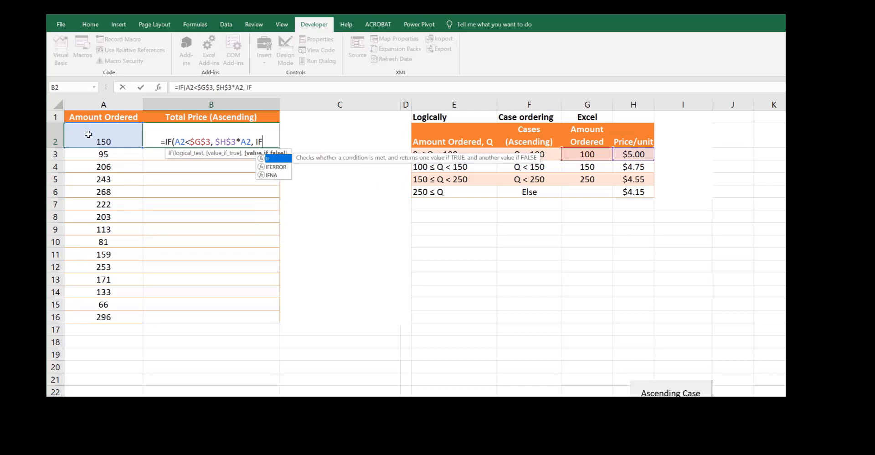
left_click(89, 134)
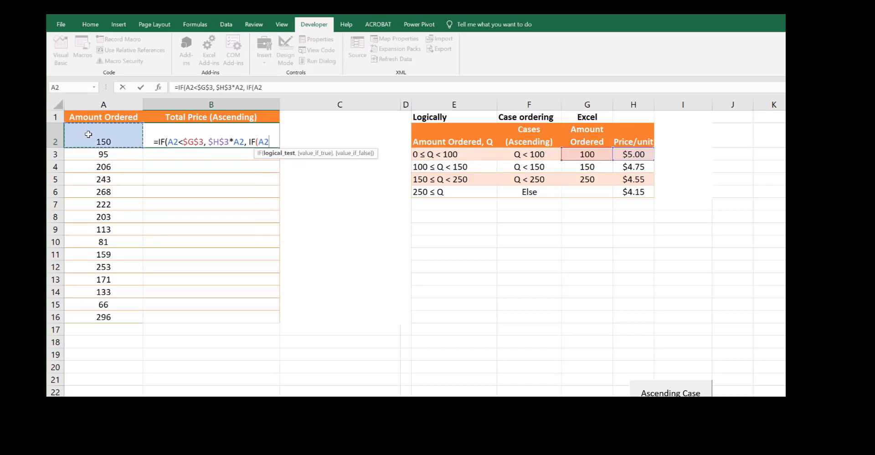
type("<")
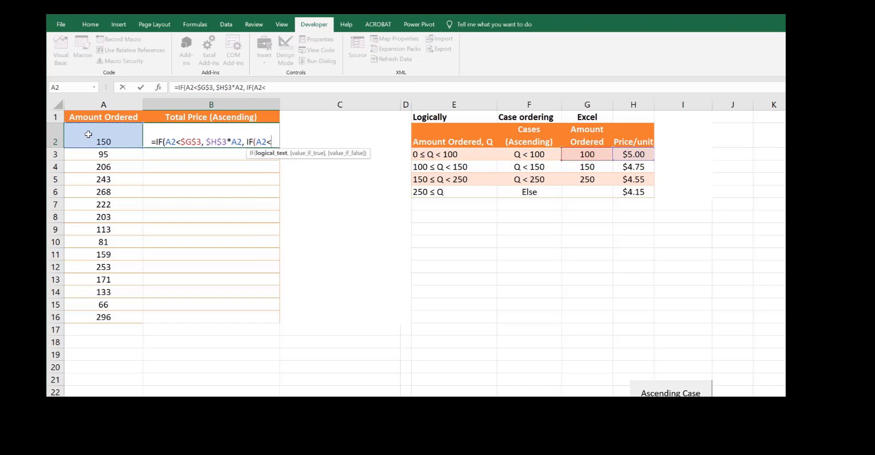
left_click(587, 167)
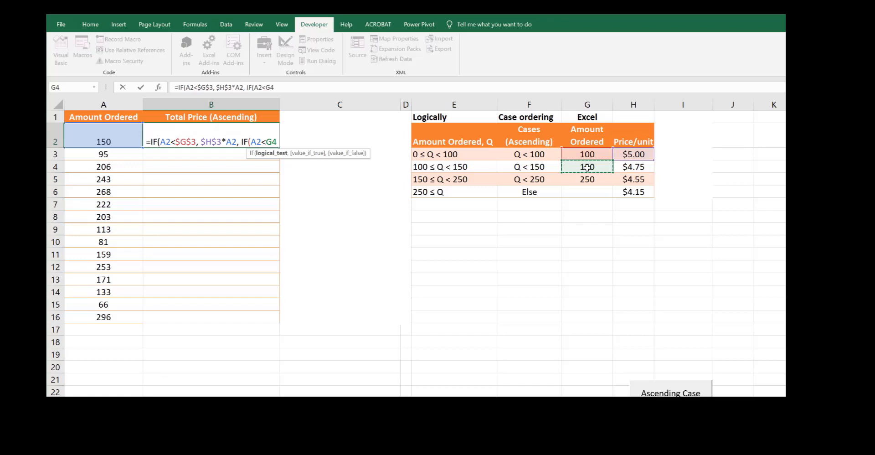
key("F4")
type(", H4")
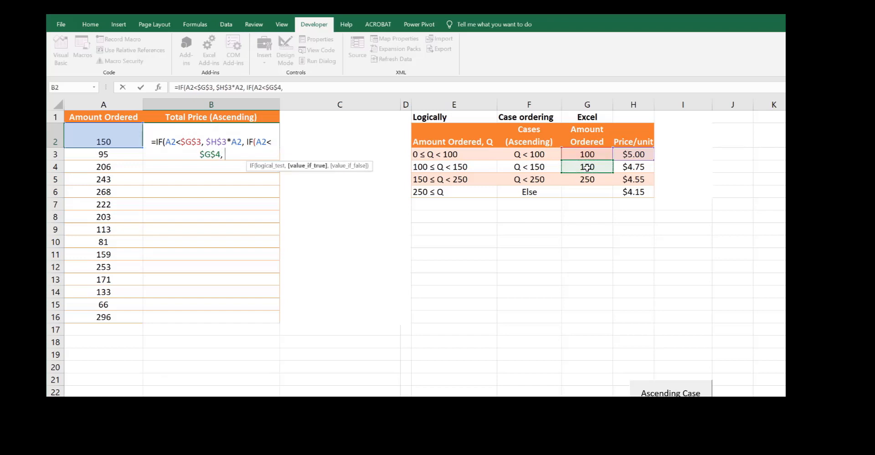
Add $H$4*A2 as the value if true for the second IF.
left_click(644, 168)
key("F4")
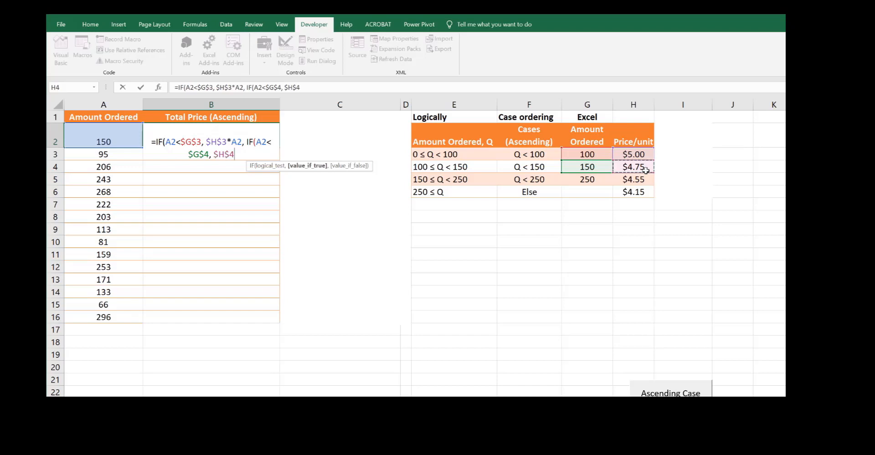
type("*")
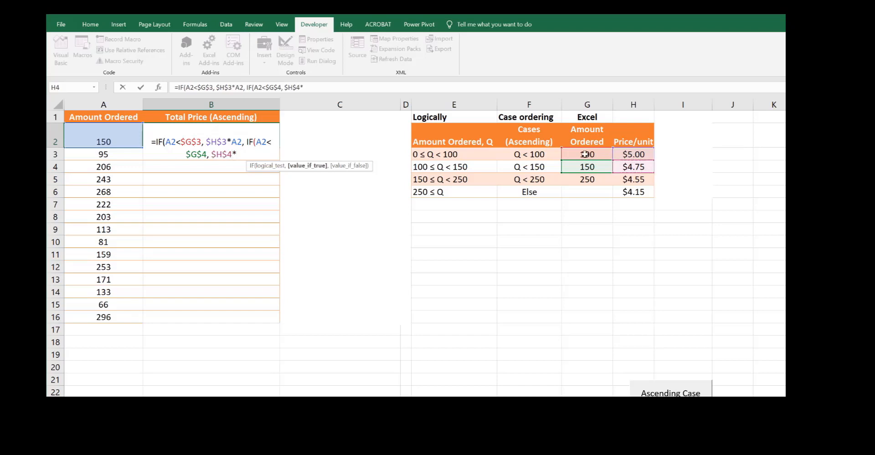
left_click(98, 136)
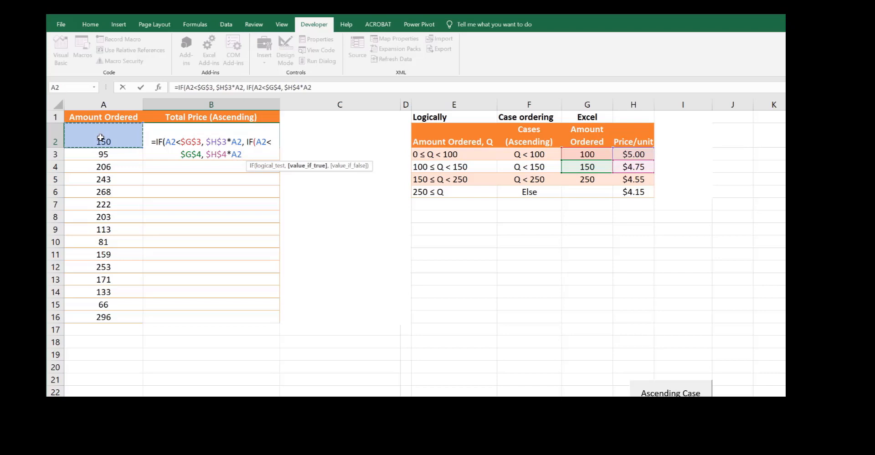
type(", ")
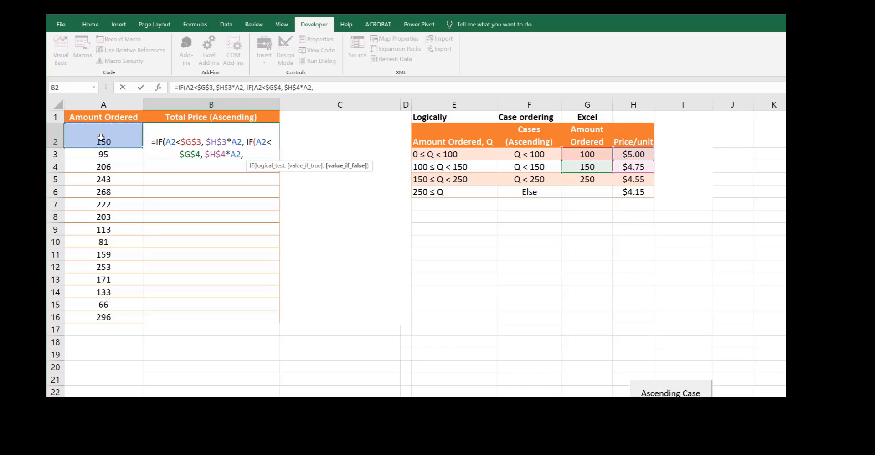
Nest a third IF as the second one's value if false, with the logical test A2<$G$5.
type("I")
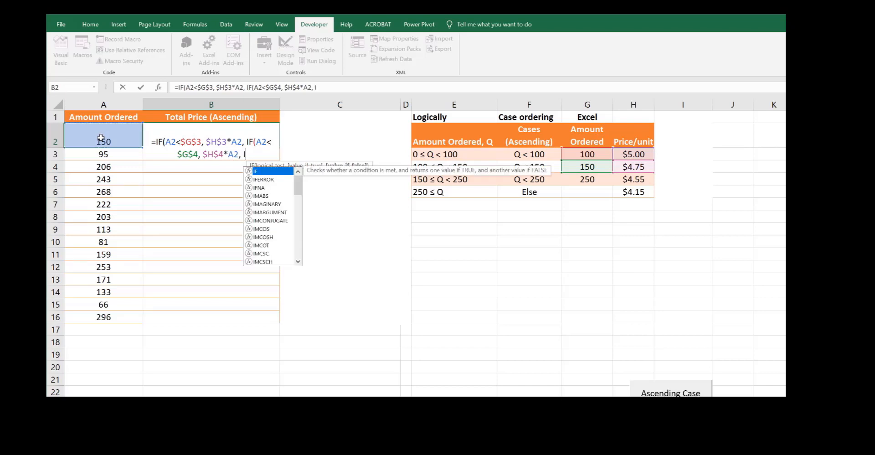
type("F(")
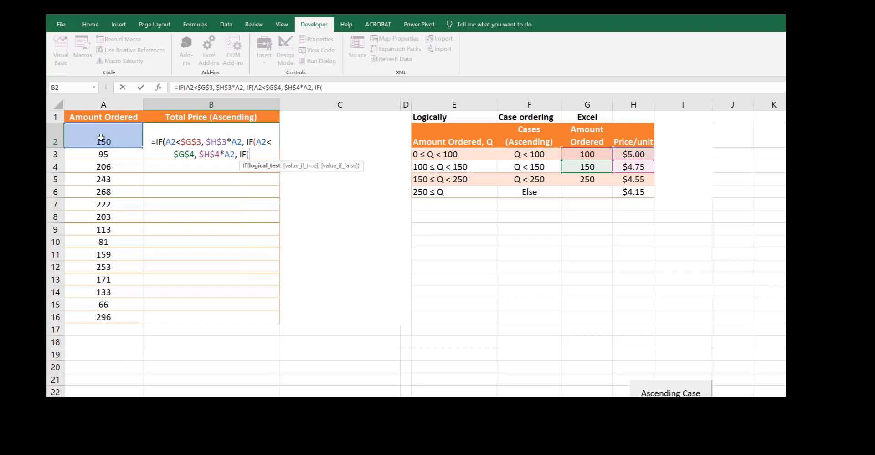
left_click(101, 138)
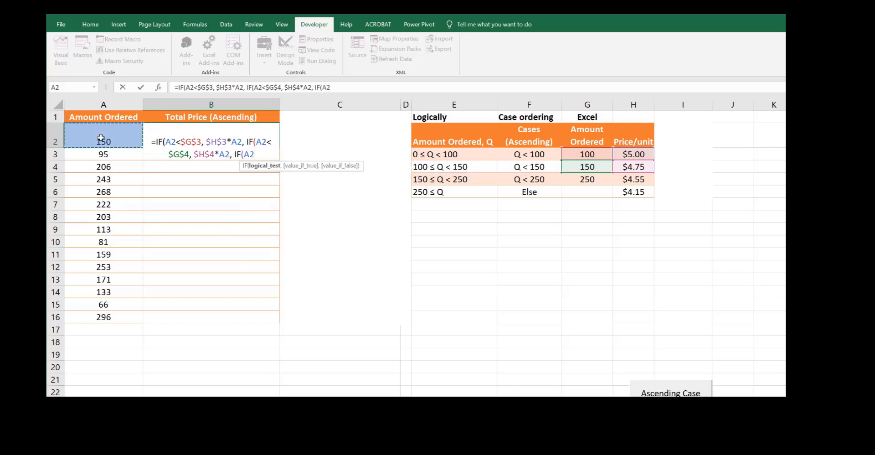
type("<")
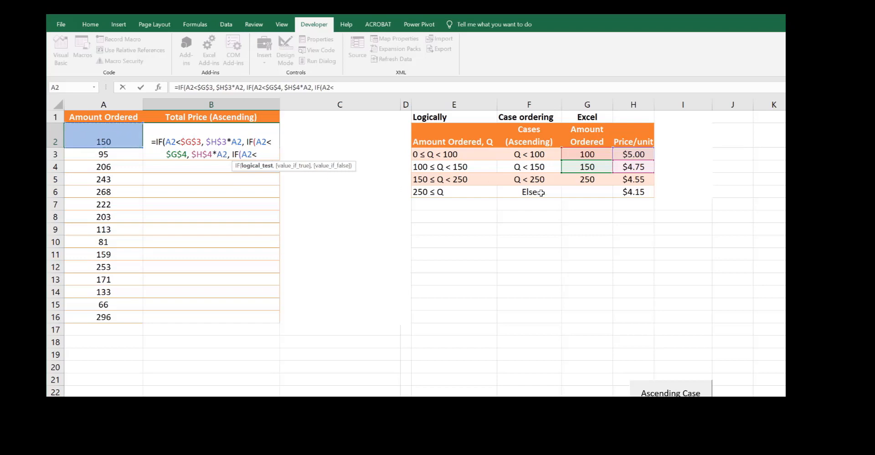
left_click(587, 179)
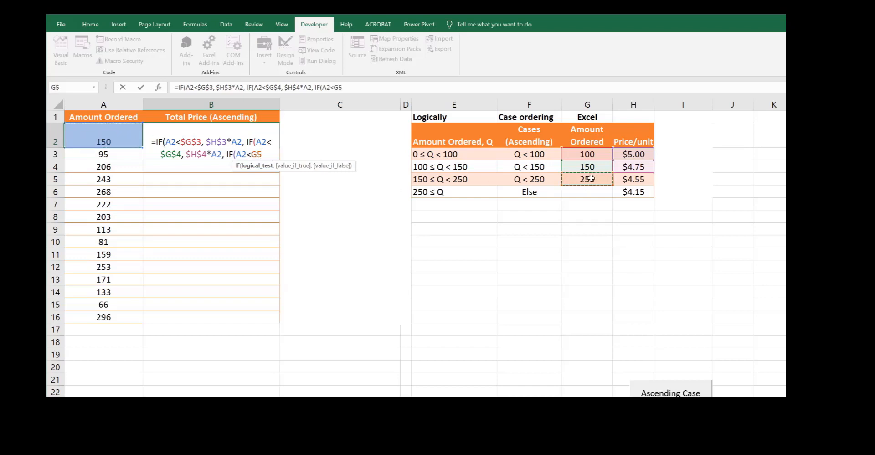
key("F4")
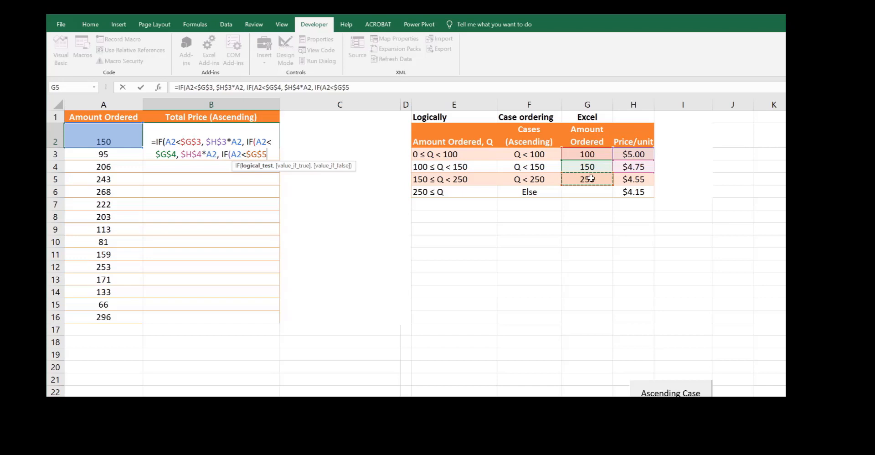
type(",")
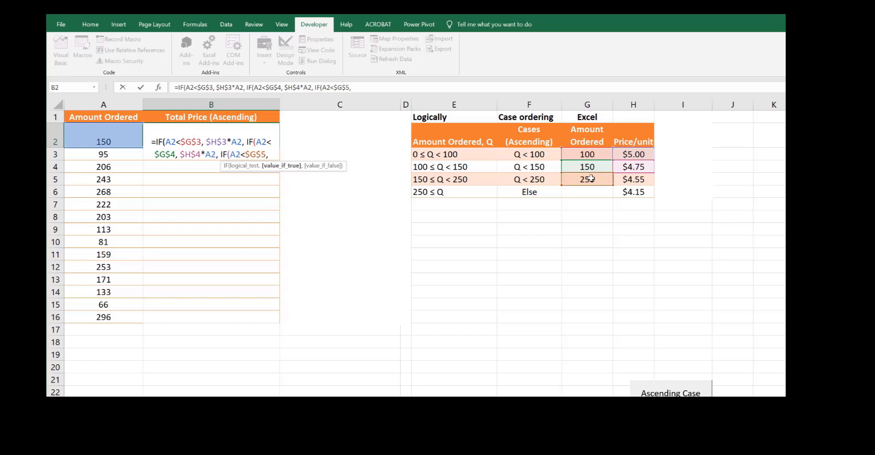
Add $H$5*A2 as the value if true for the third IF.
left_click(643, 178)
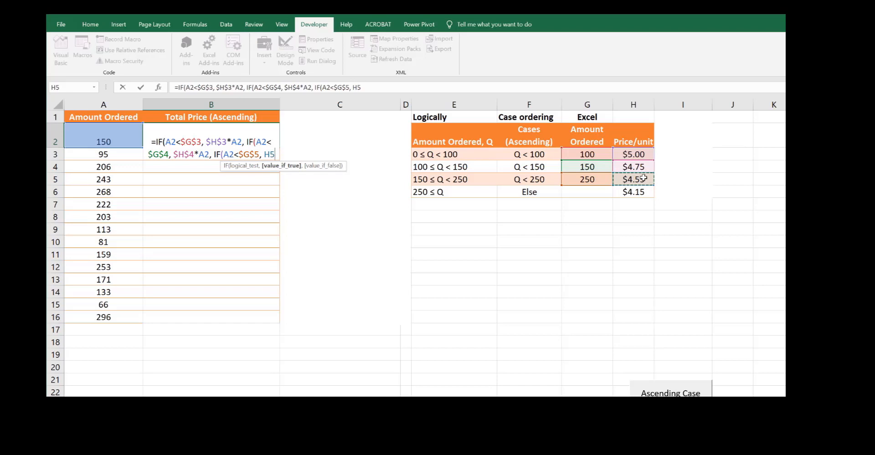
key("F4")
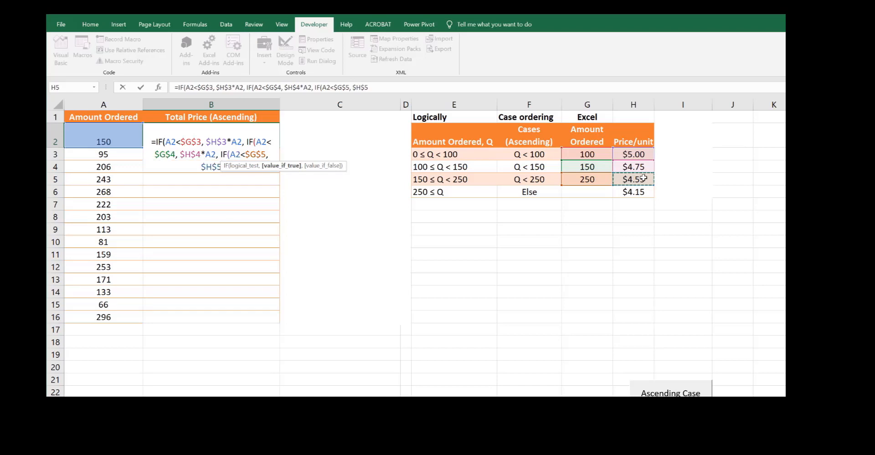
type("*")
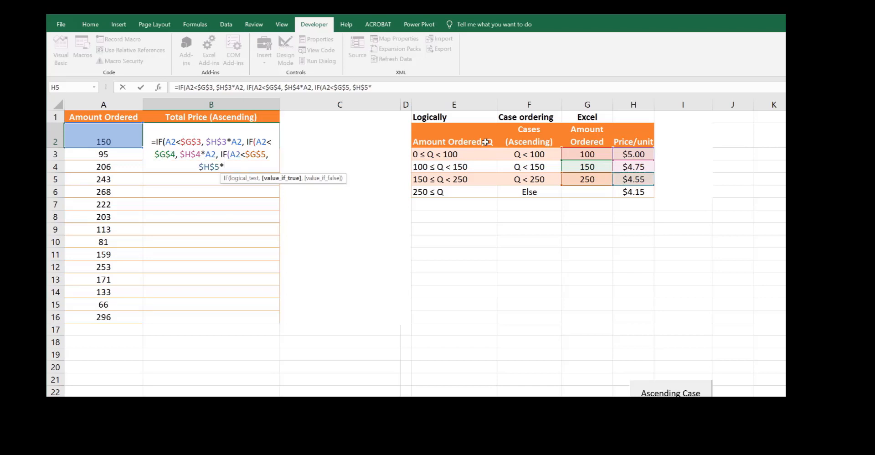
left_click(87, 134)
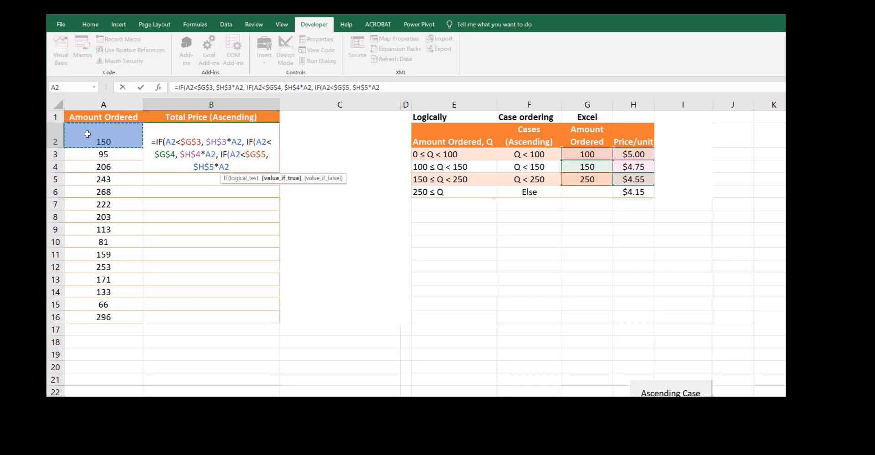
type(",")
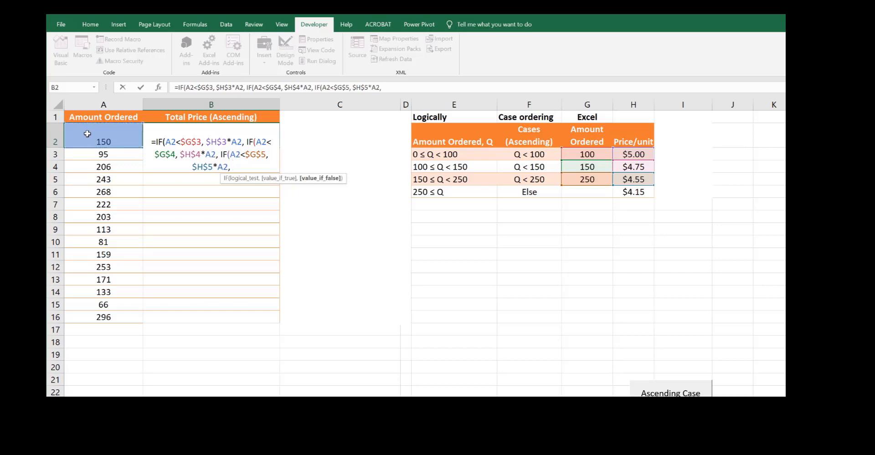
Add $H$6*A2 as the third IF's value if false, close all three IFs, and enter the formula in B2.
left_click(634, 192)
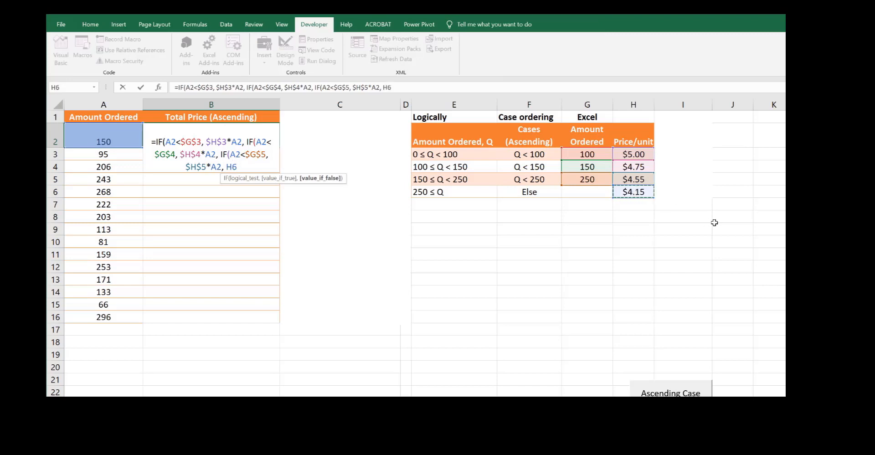
key("F4")
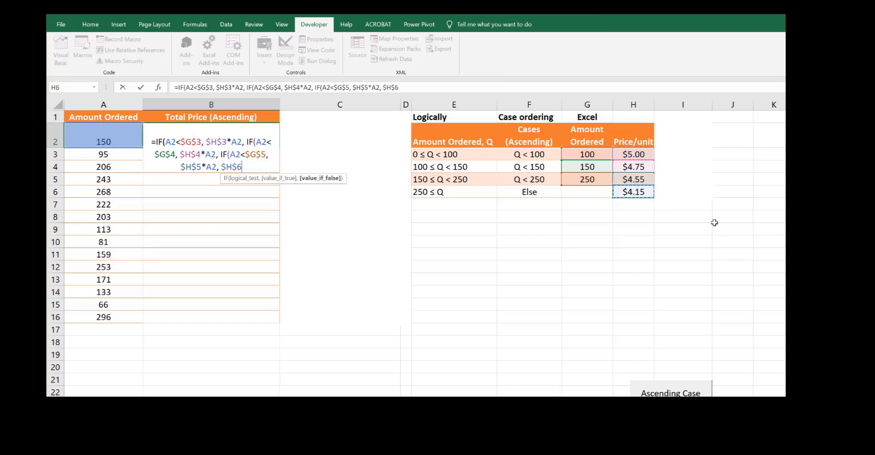
type("*")
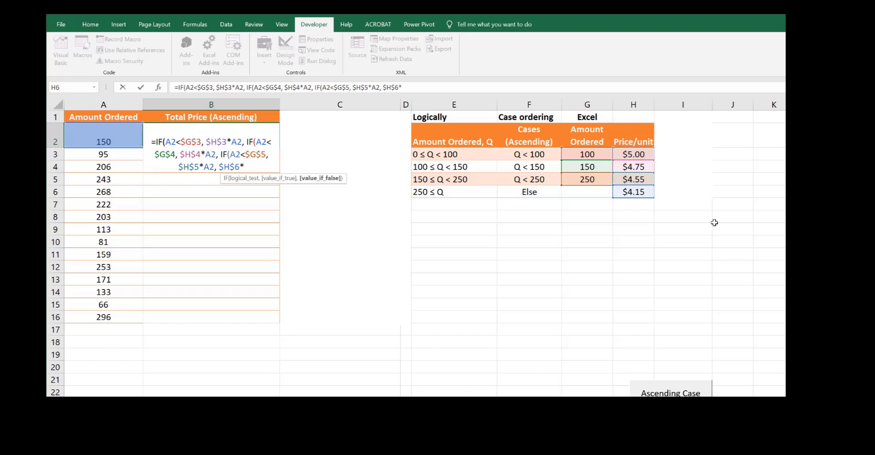
left_click(88, 128)
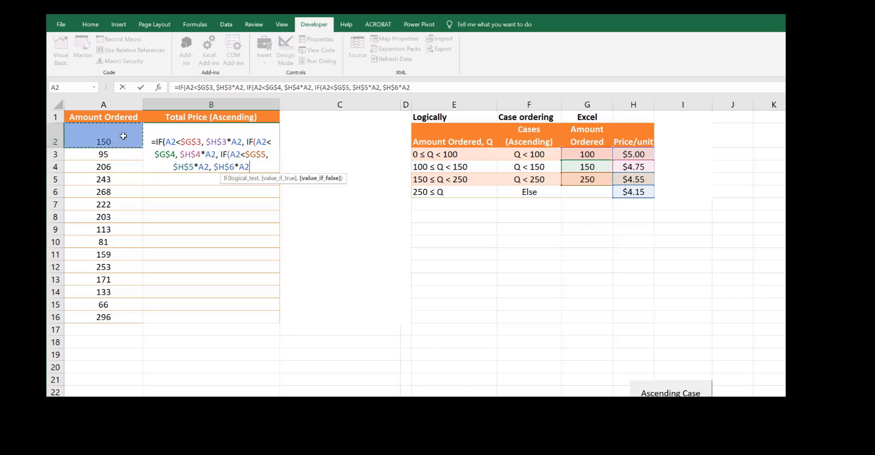
type(")")
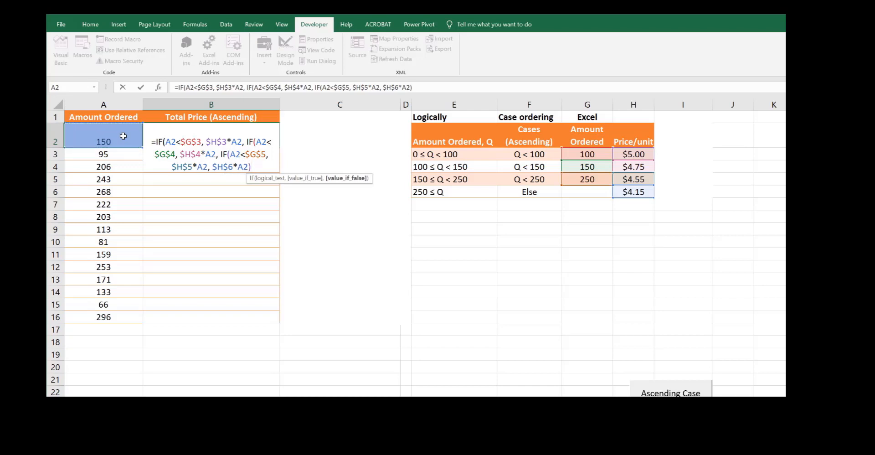
type("))")
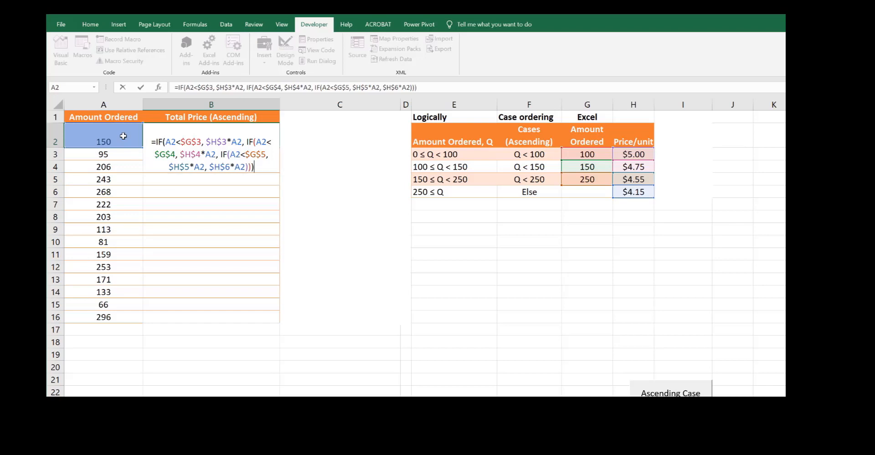
key("Return")
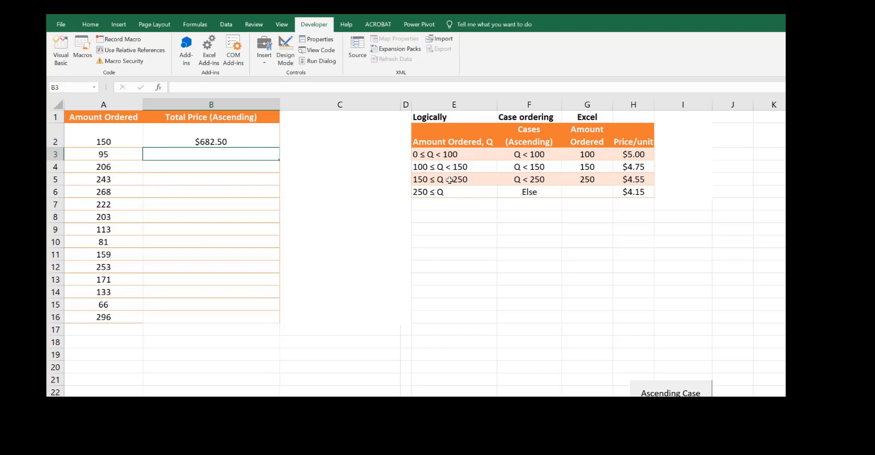
Check the 150-unit total against the 150 ≤ Q < 250 price row by calculating =4.55*150 in F10, and clear that cell.
left_click_drag(416, 181, 637, 180)
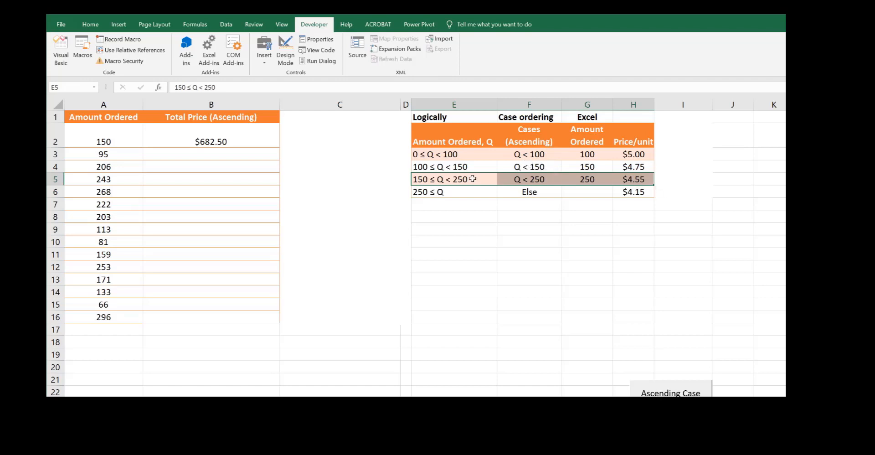
left_click(523, 247)
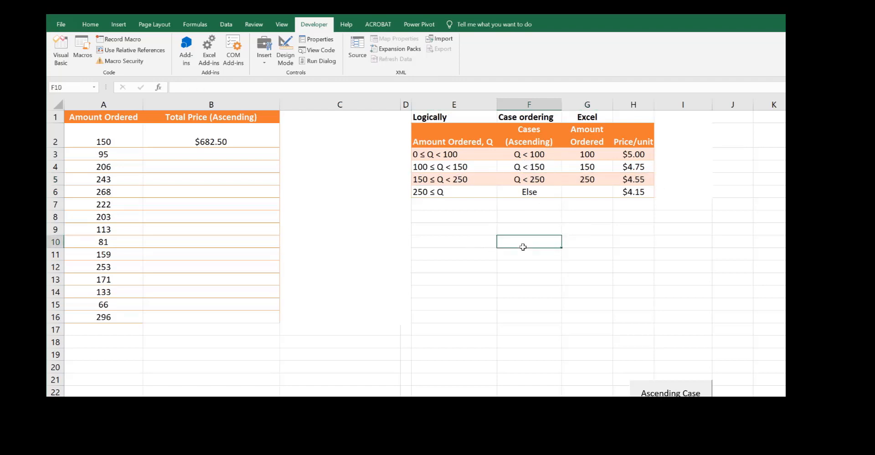
type("=4.55")
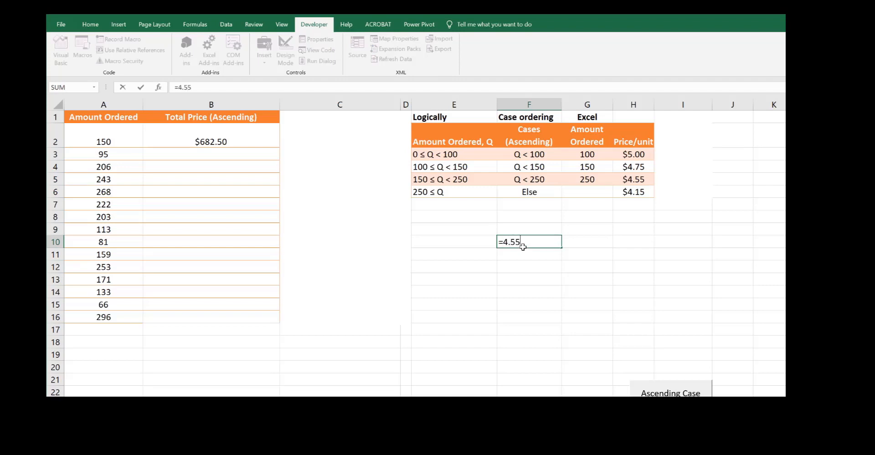
type("*150")
key("Return")
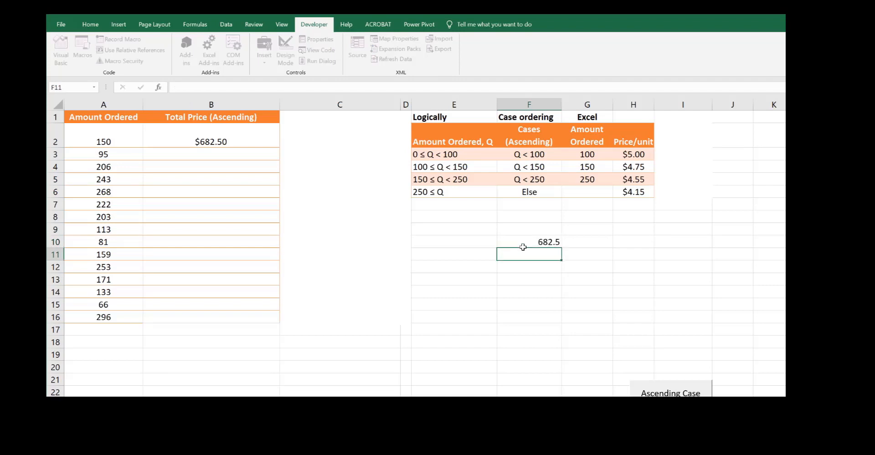
left_click(543, 240)
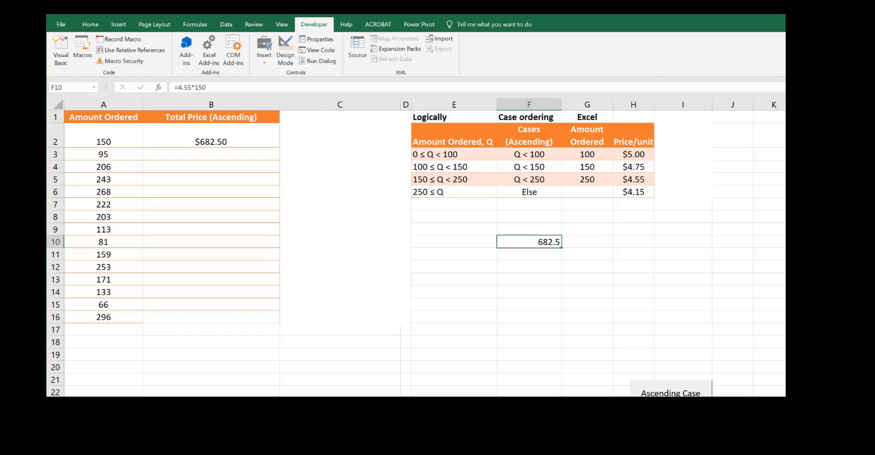
key("Delete")
Fill the nested IF formula from B2 down through B16 for all ordered amounts.
left_click(248, 139)
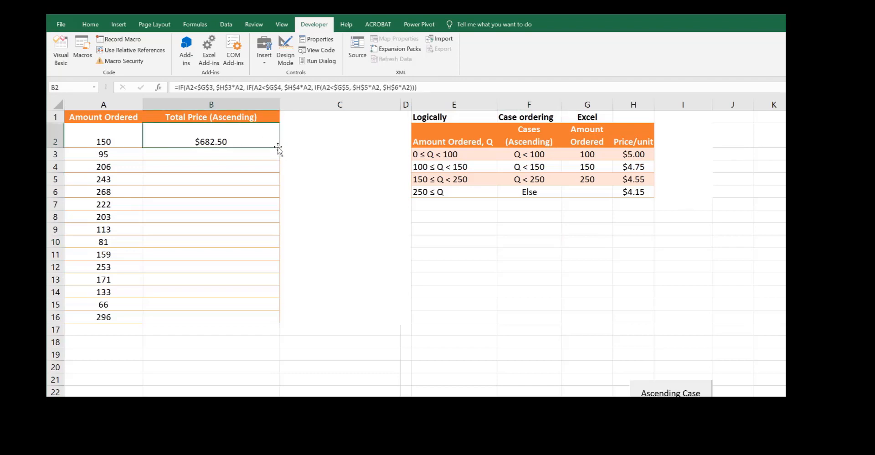
left_click(276, 148)
left_click(264, 144)
left_click(278, 148)
double_click(279, 148)
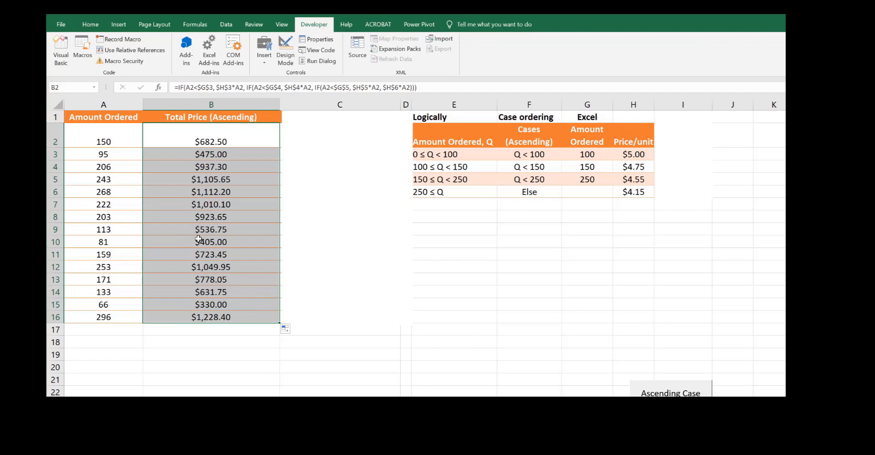
Check the 268-unit total in B6 by calculating =4.15*268 in F10, and clear the test cell.
left_click(184, 192)
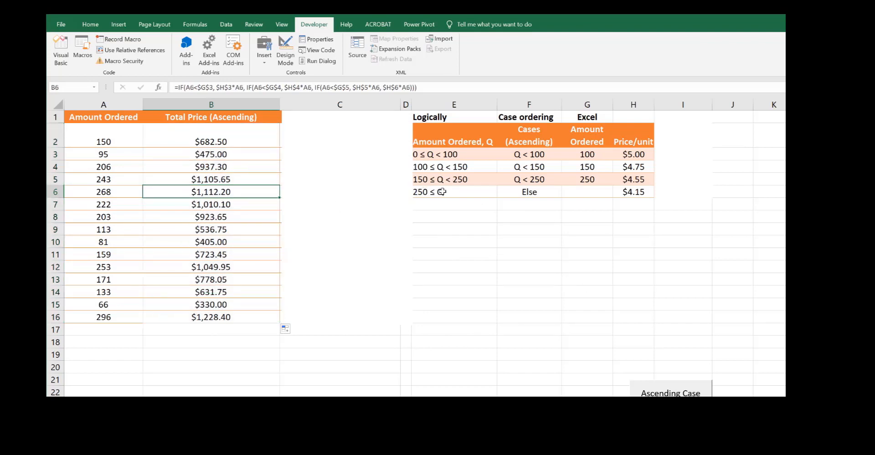
left_click(522, 241)
type("=4")
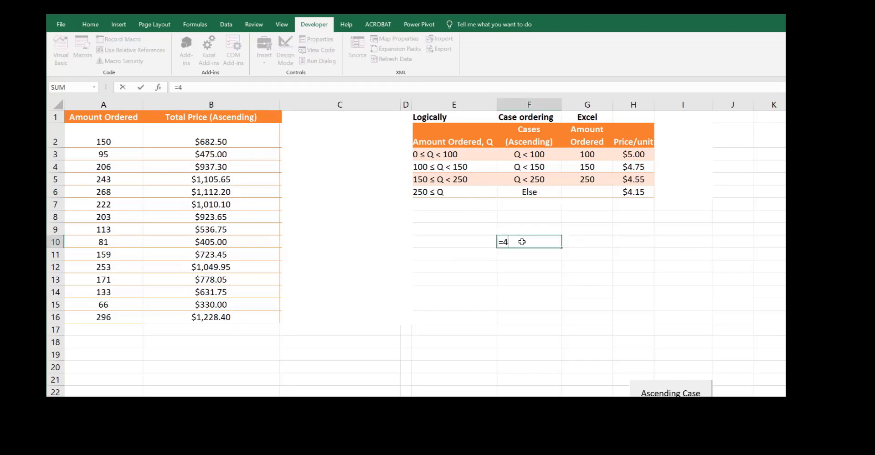
type(".15*268")
key("Return")
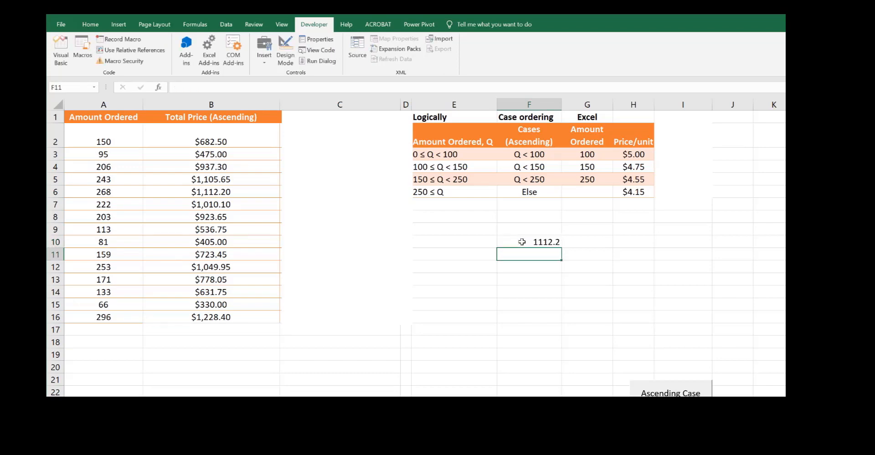
left_click(521, 242)
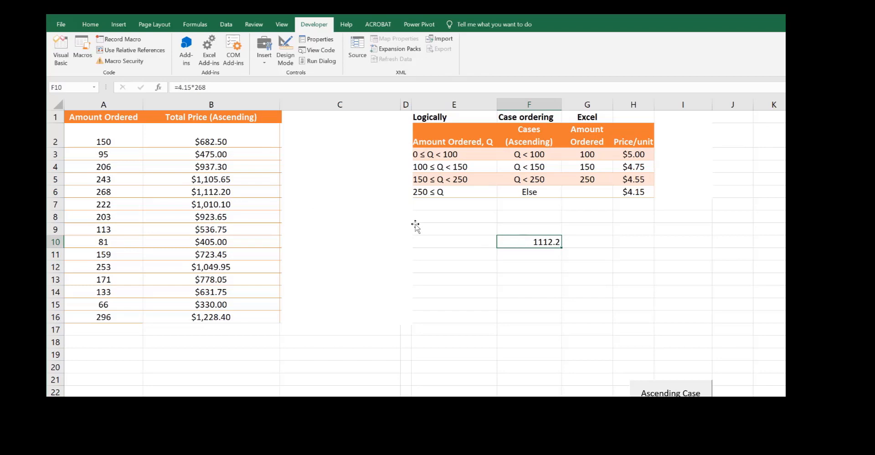
key("Delete")
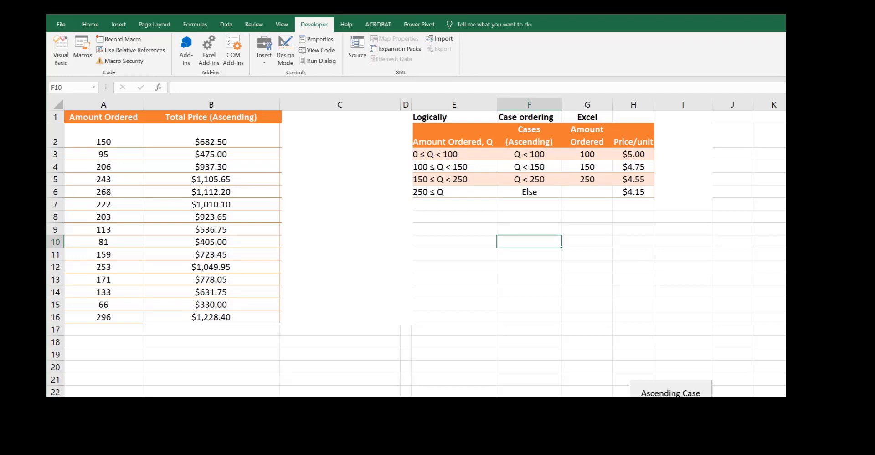
Compare the order amount in A9 with the Q < 150 case in F4.
left_click(79, 225)
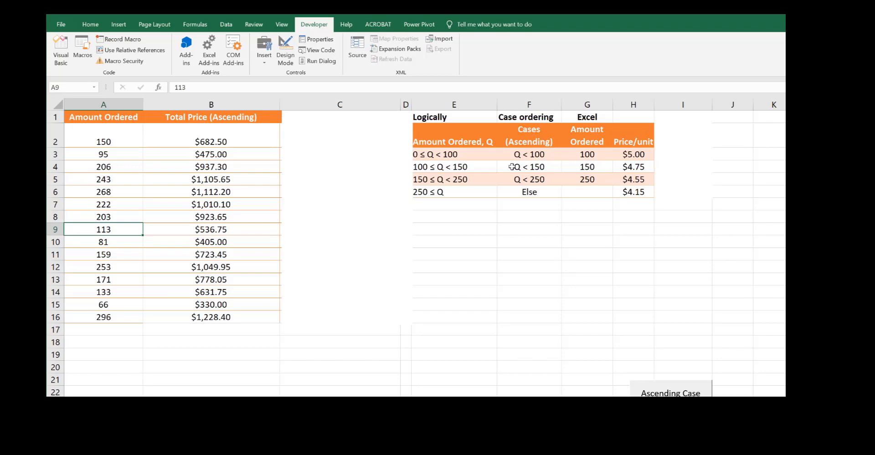
left_click(544, 166)
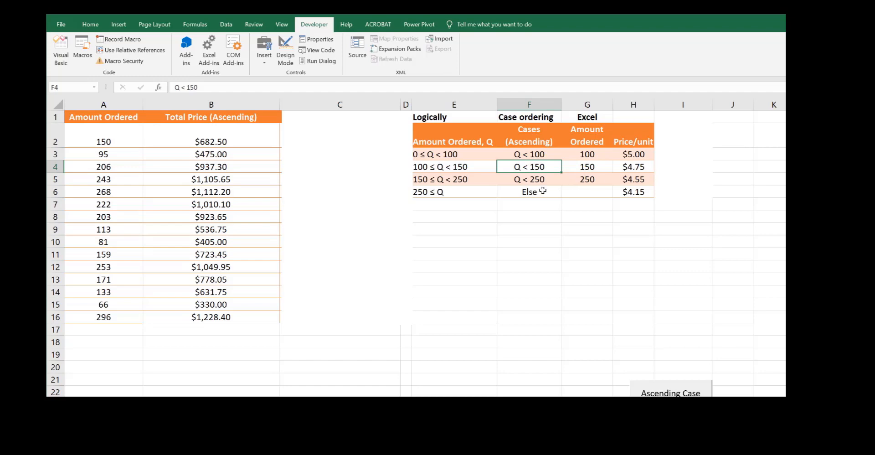
Switch to the slide presentation and show the slide titled Nested IF Statement Cases.
key("alt+Tab")
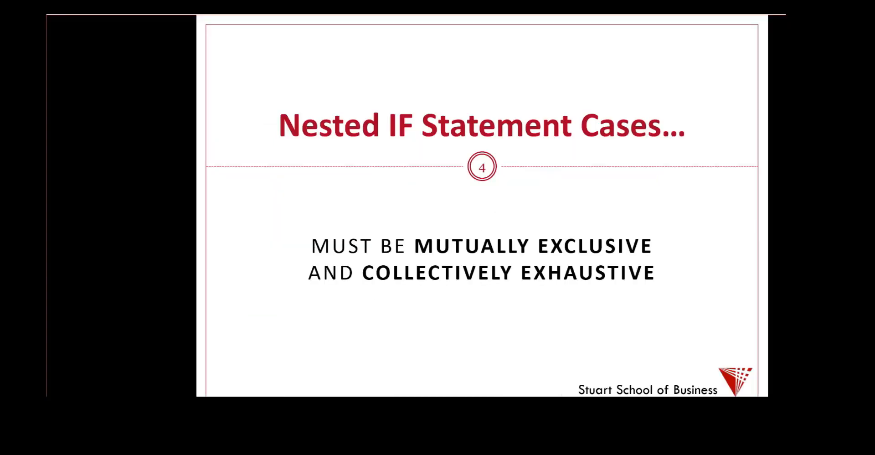
left_click(386, 314)
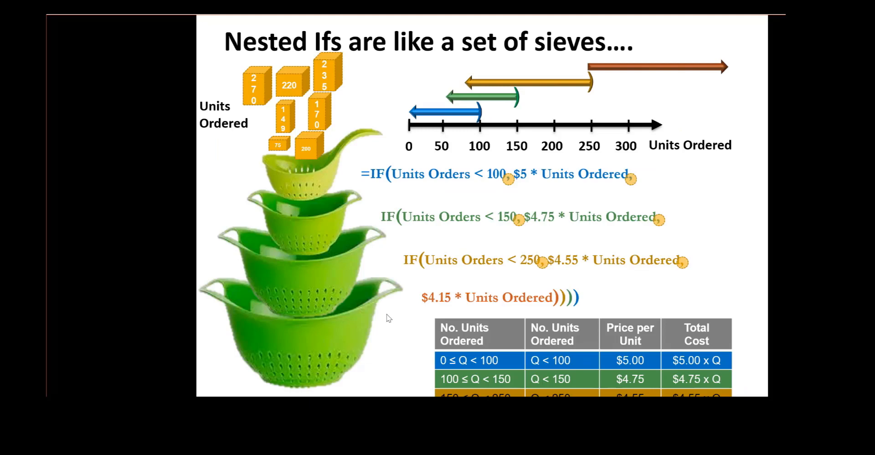
key("Left")
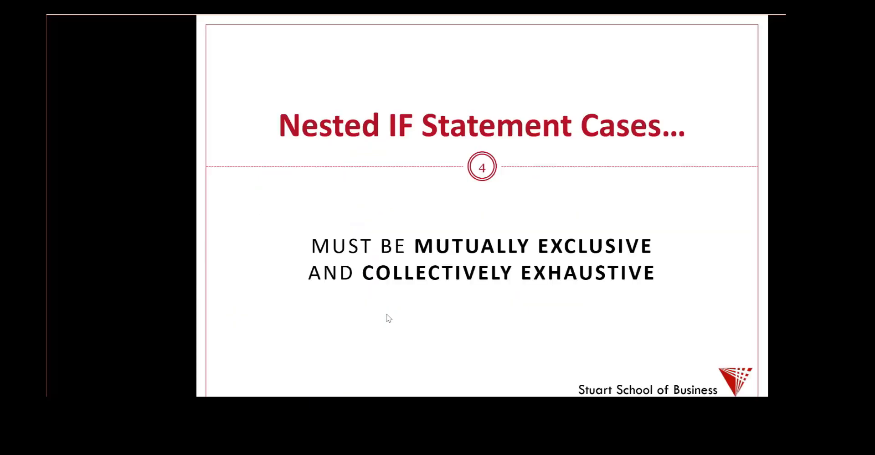